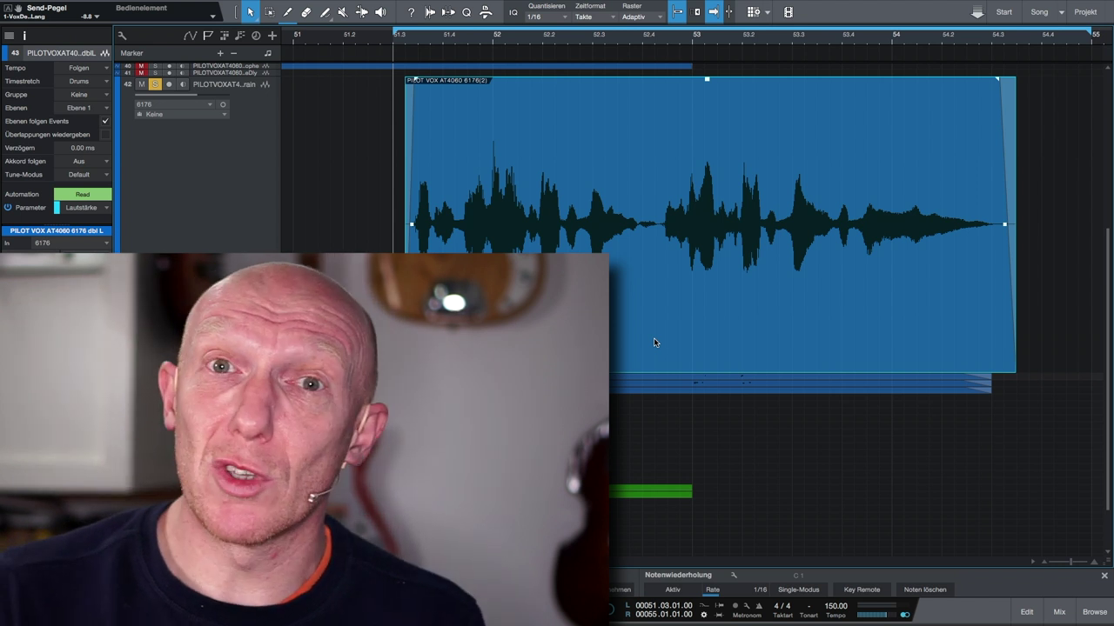
Step: Play back the soloed refrain vocal and return the playback position to the loop start at bar 51.3
key(space)
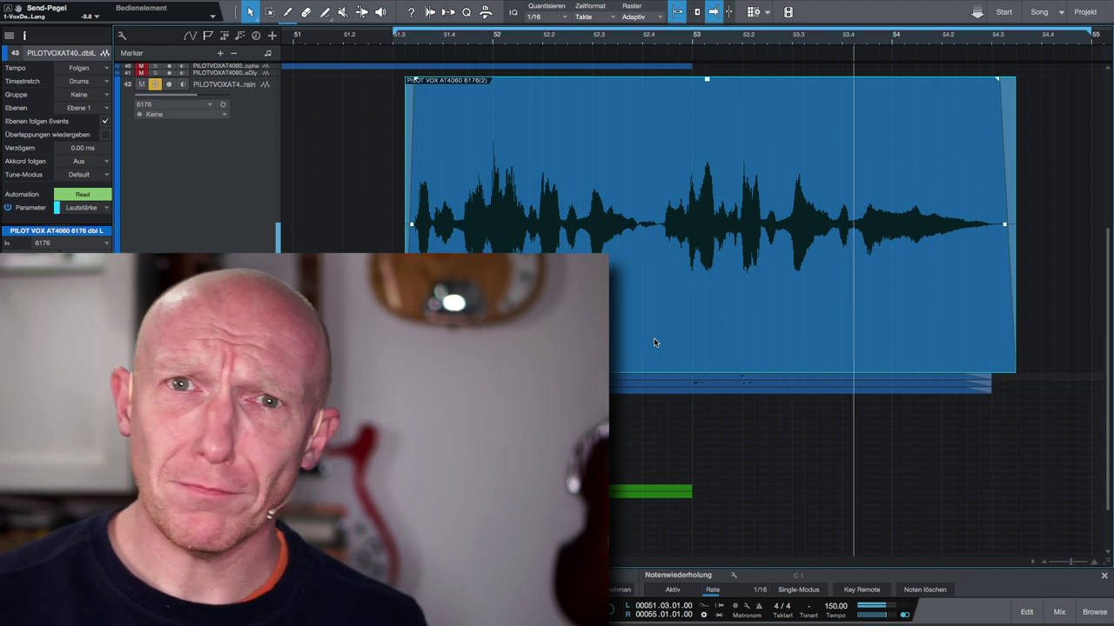
key(space)
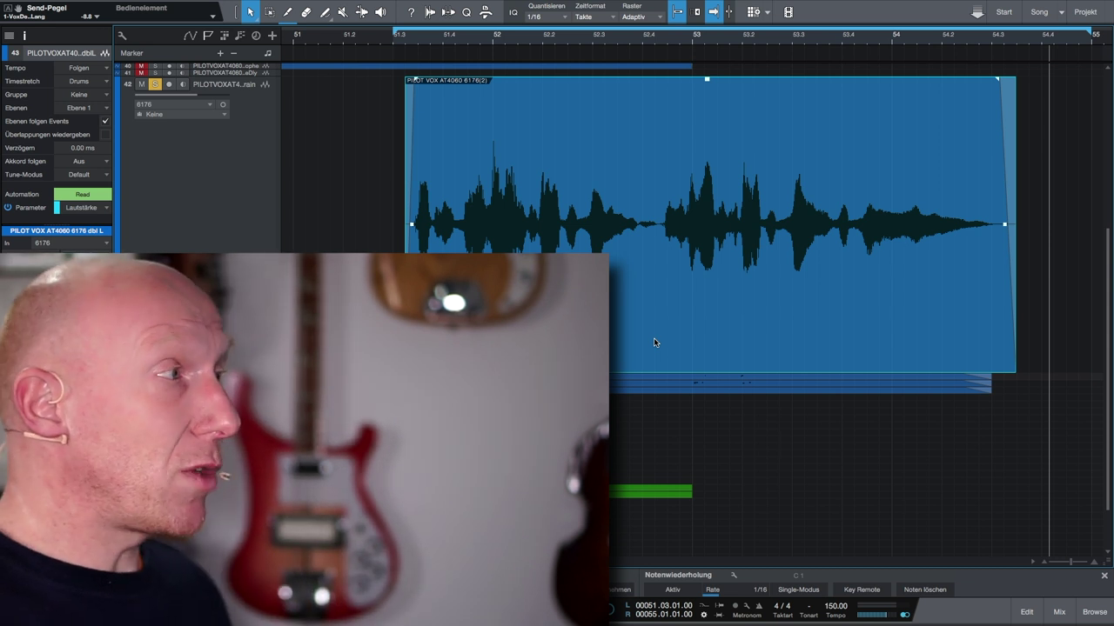
key(KP_1)
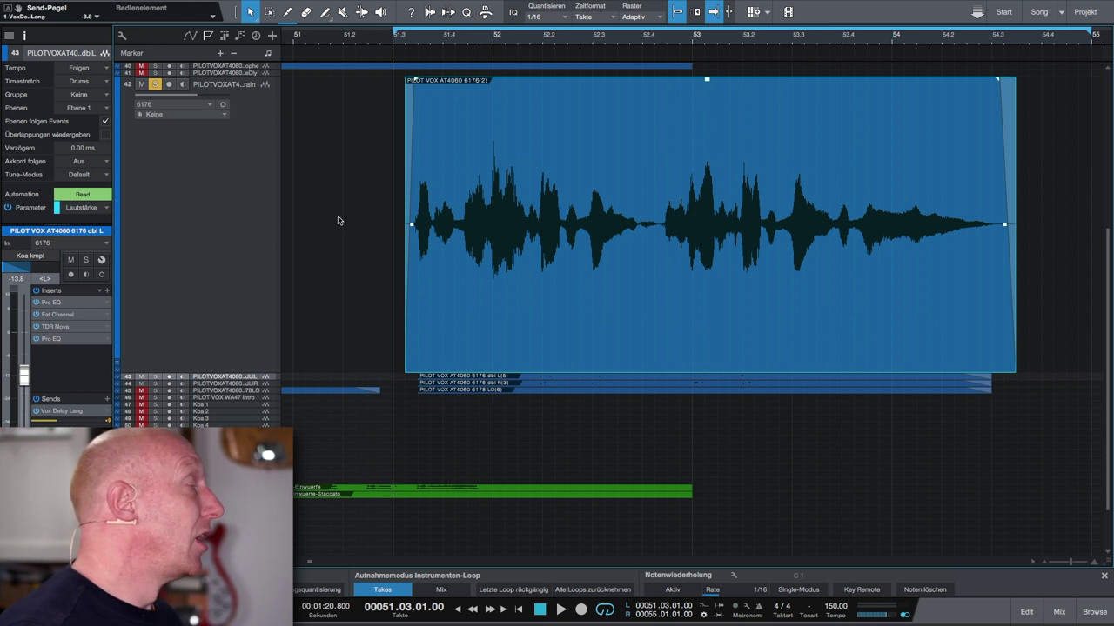
Step: Duplicate the refrain vocal track completely, including its audio event, and bring the copy on track 43 into view
right_click(243, 160)
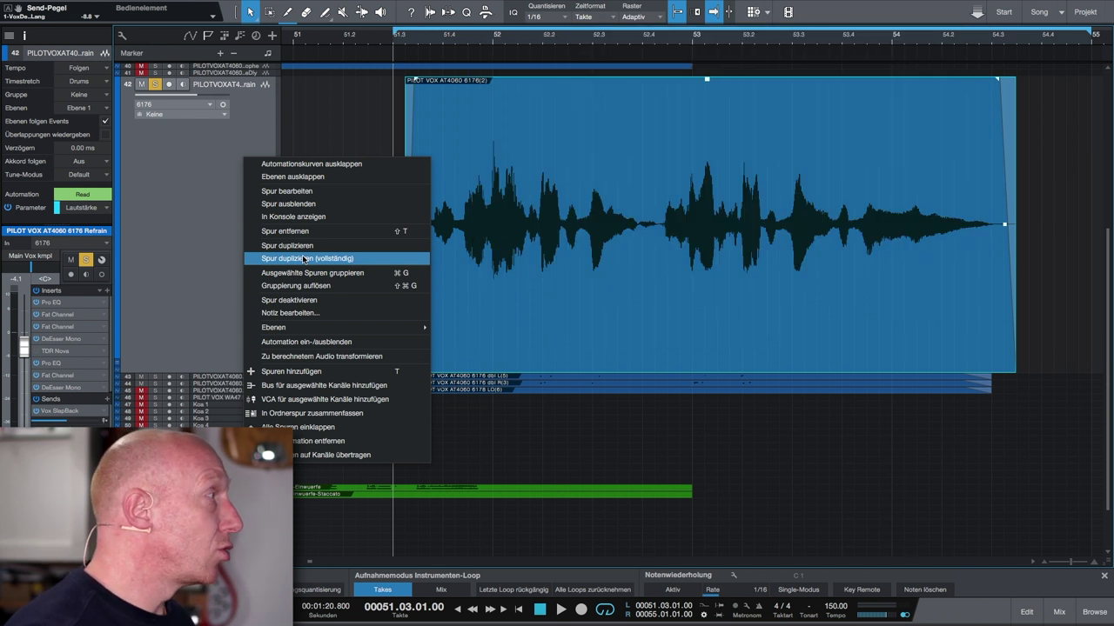
click(303, 258)
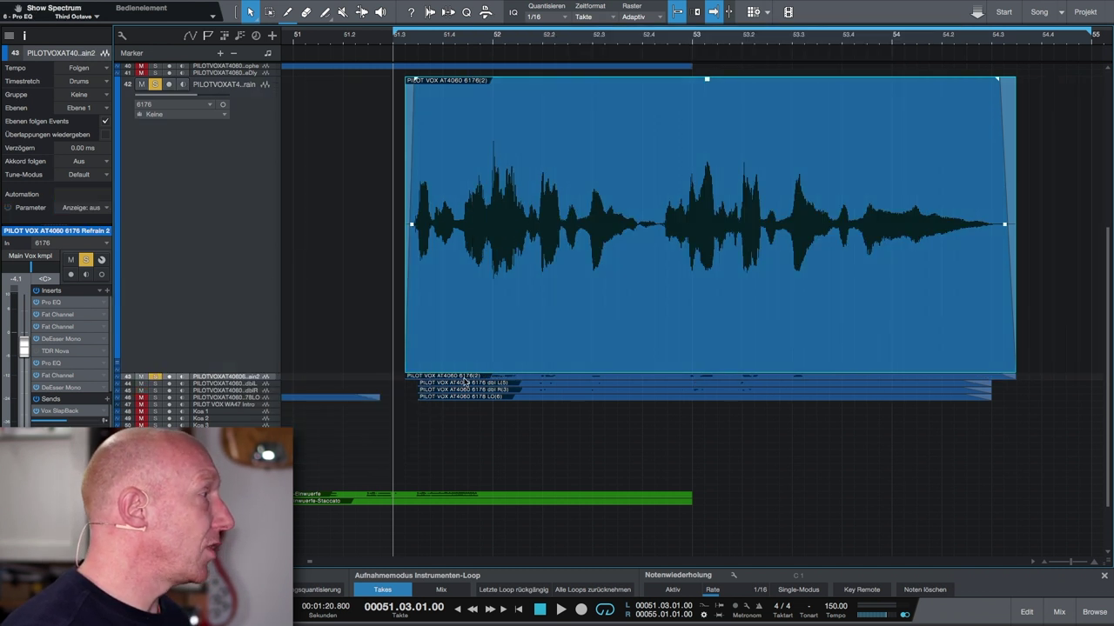
key(z)
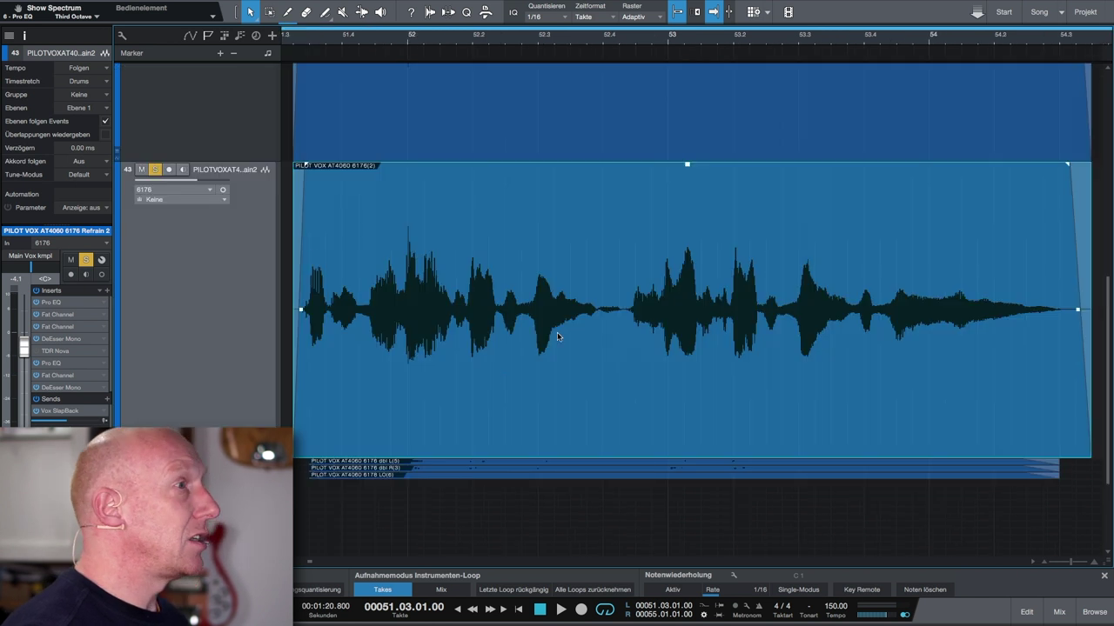
scroll(511, 256, down, 2)
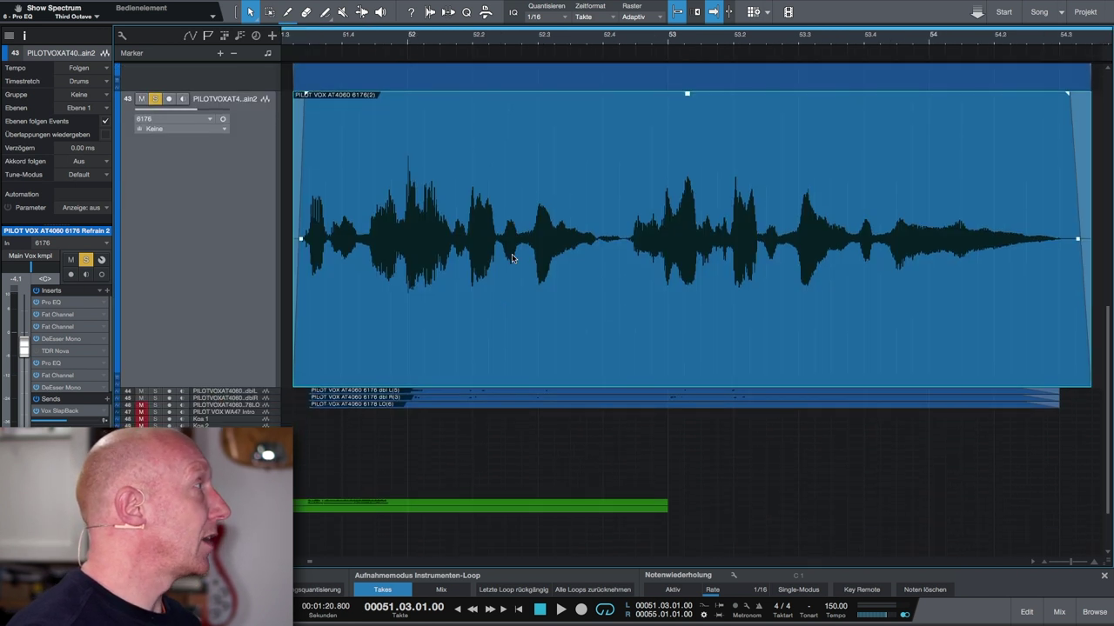
scroll(287, 148, up, 5)
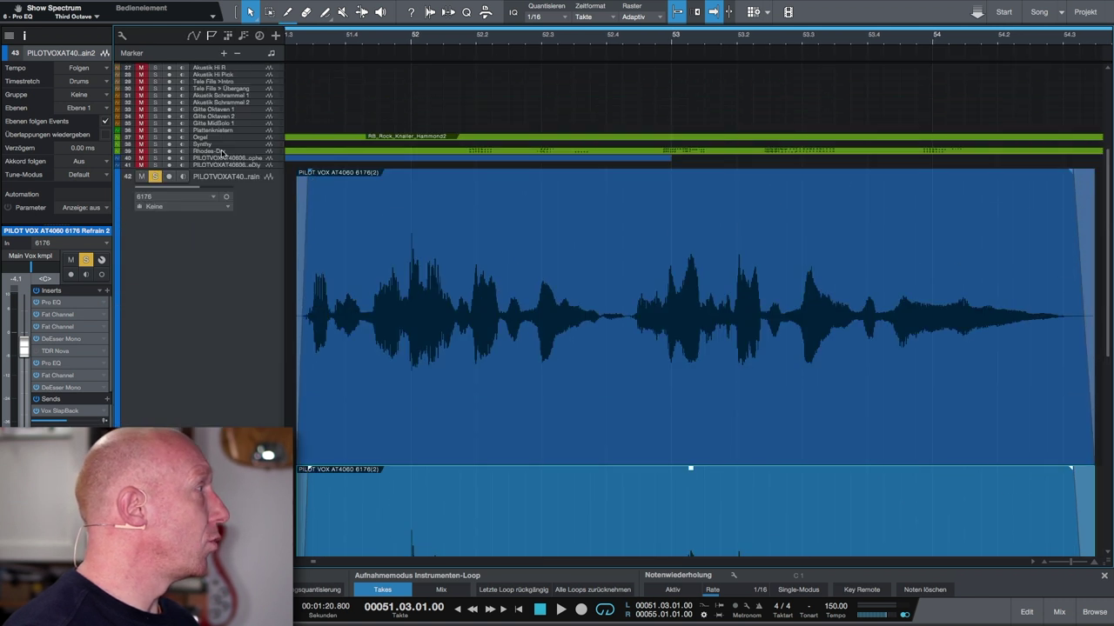
scroll(228, 251, down, 1)
scroll(231, 254, down, 6)
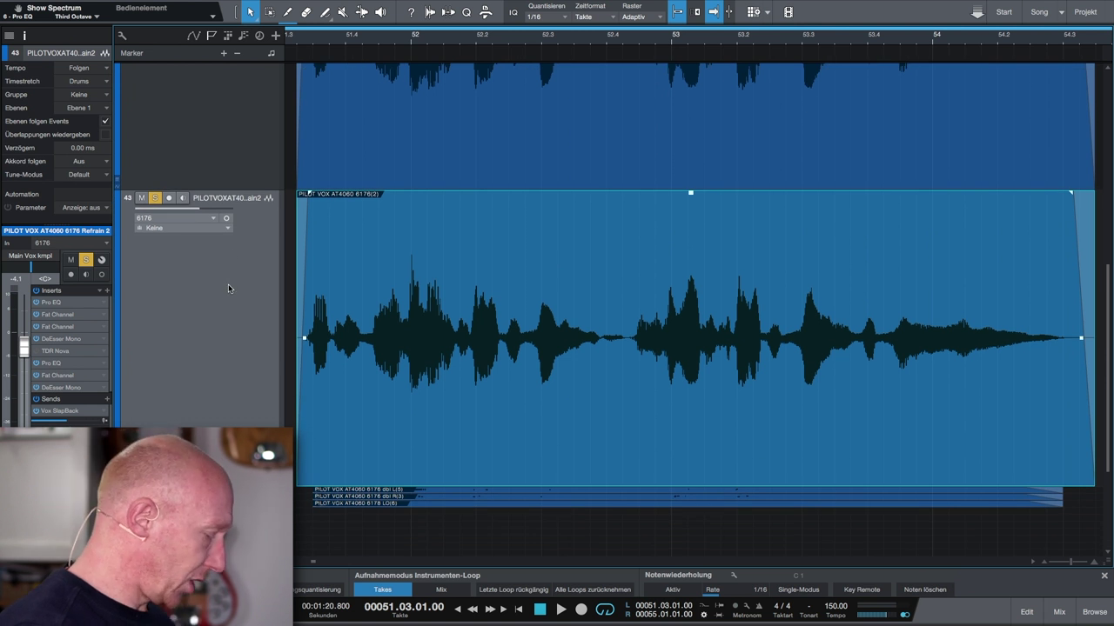
Step: Play the duplicated refrain vocal to find the breaks between its phrases
key(space)
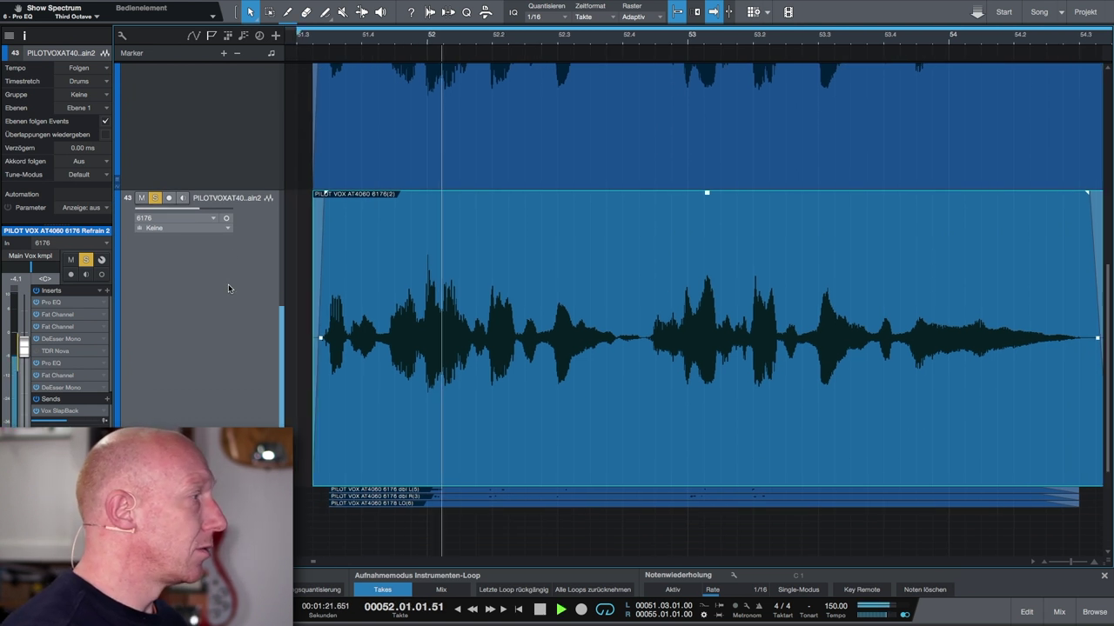
key(space)
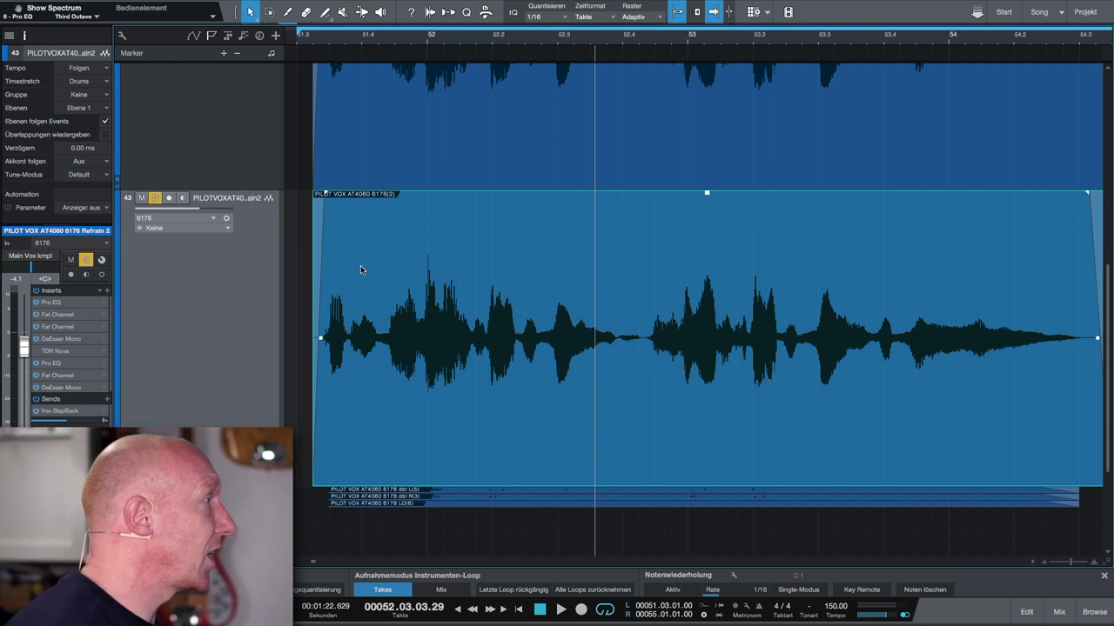
key(space)
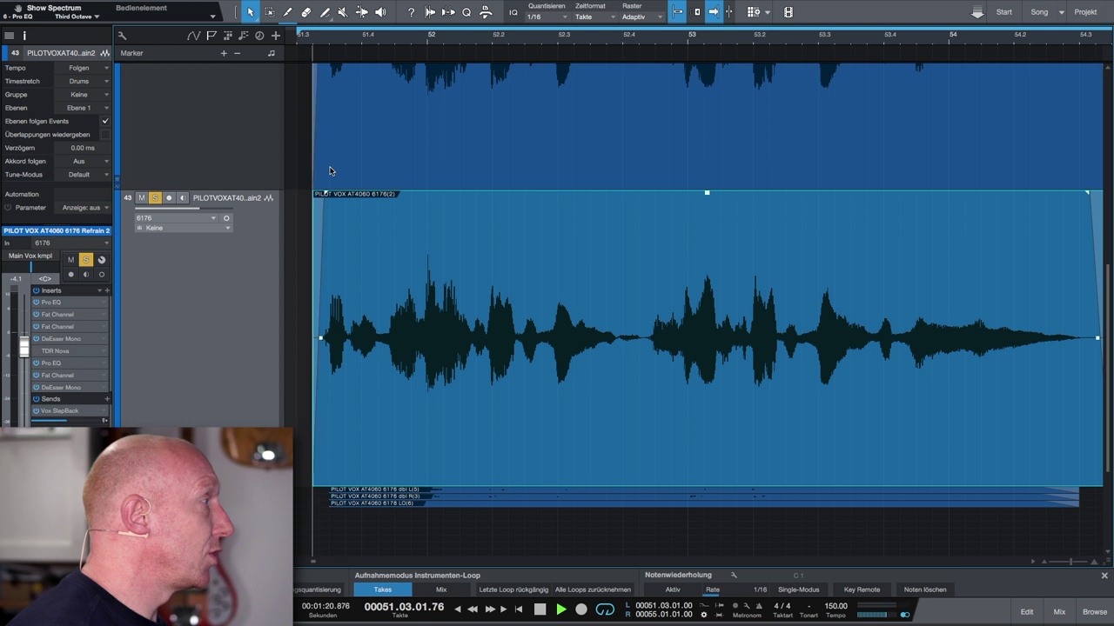
key(space)
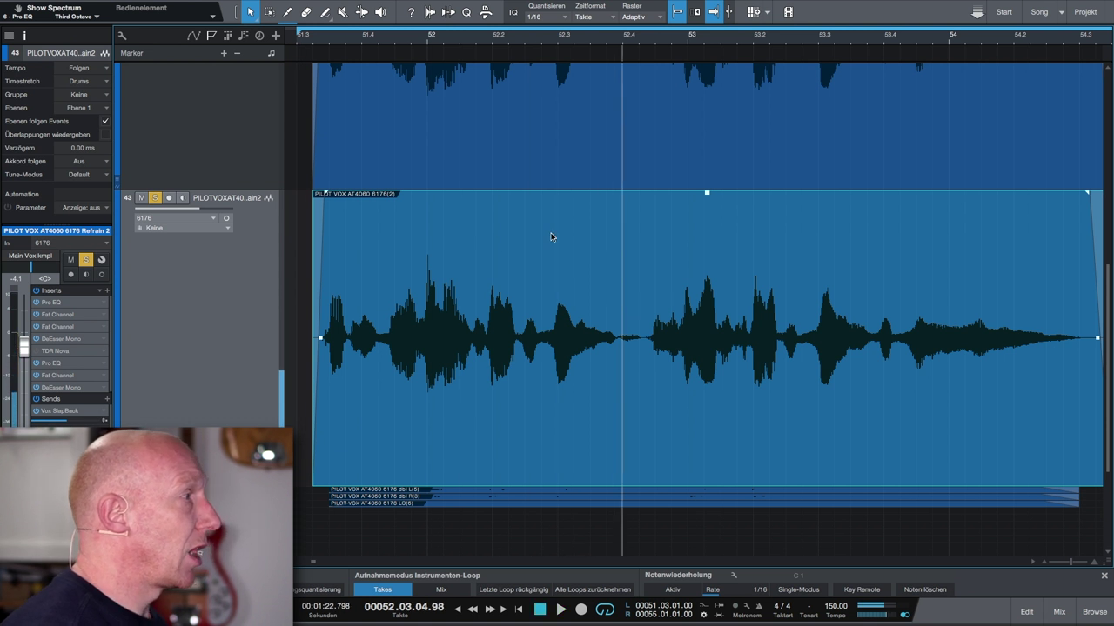
Step: Split the duplicated vocal near 52.4 and before bar 54 and trim the edges, leaving three phrases separated by gaps
alt+click(623, 336)
drag(619, 215, 651, 214)
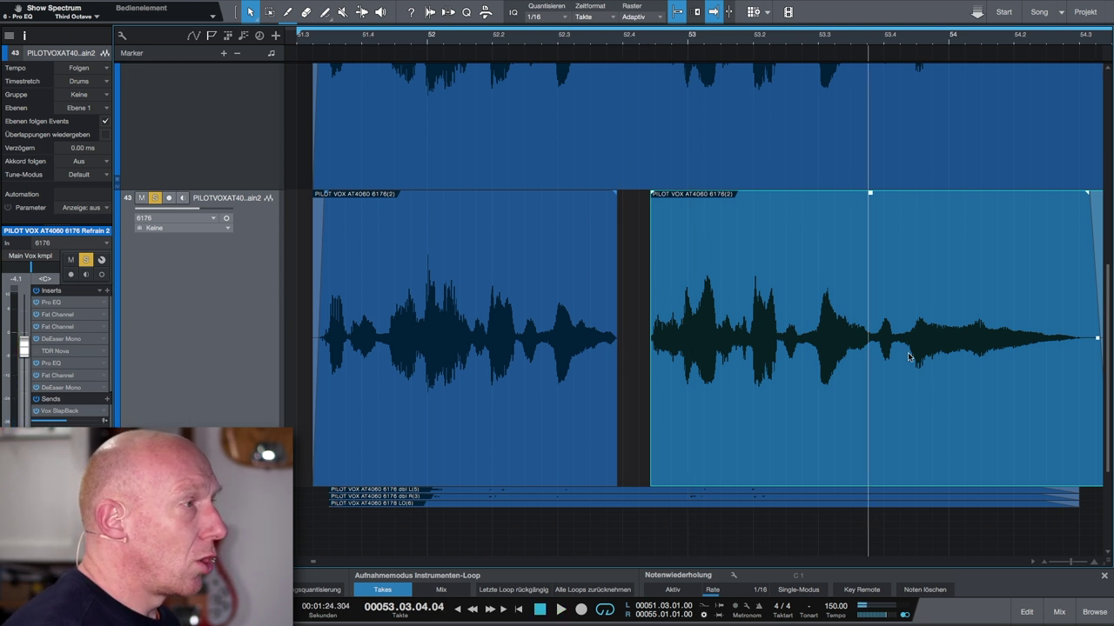
click(903, 287)
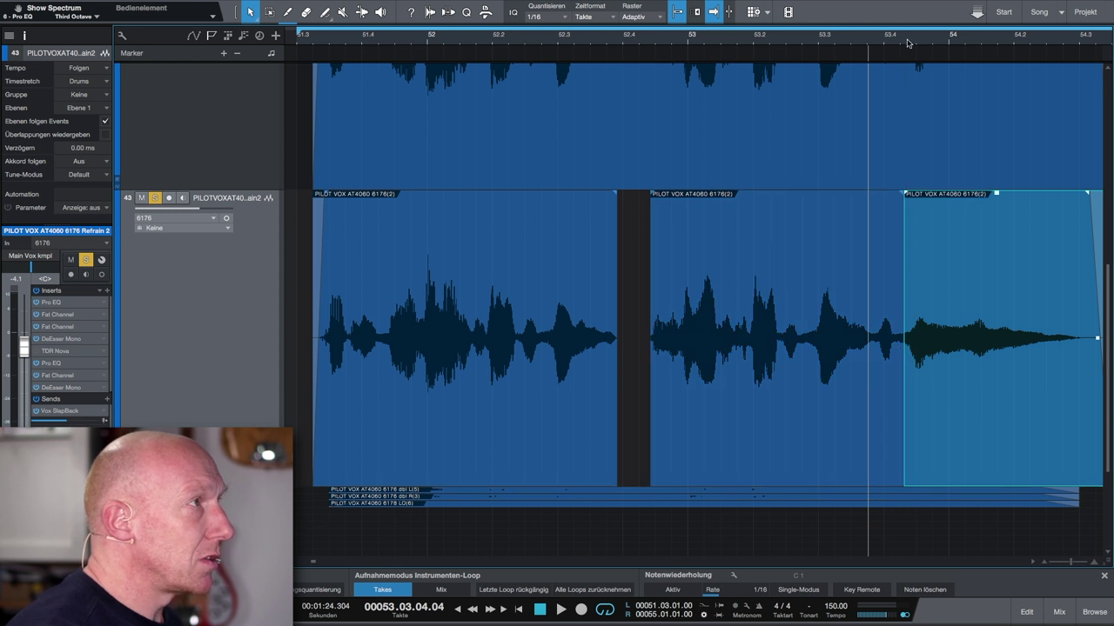
drag(904, 205, 875, 233)
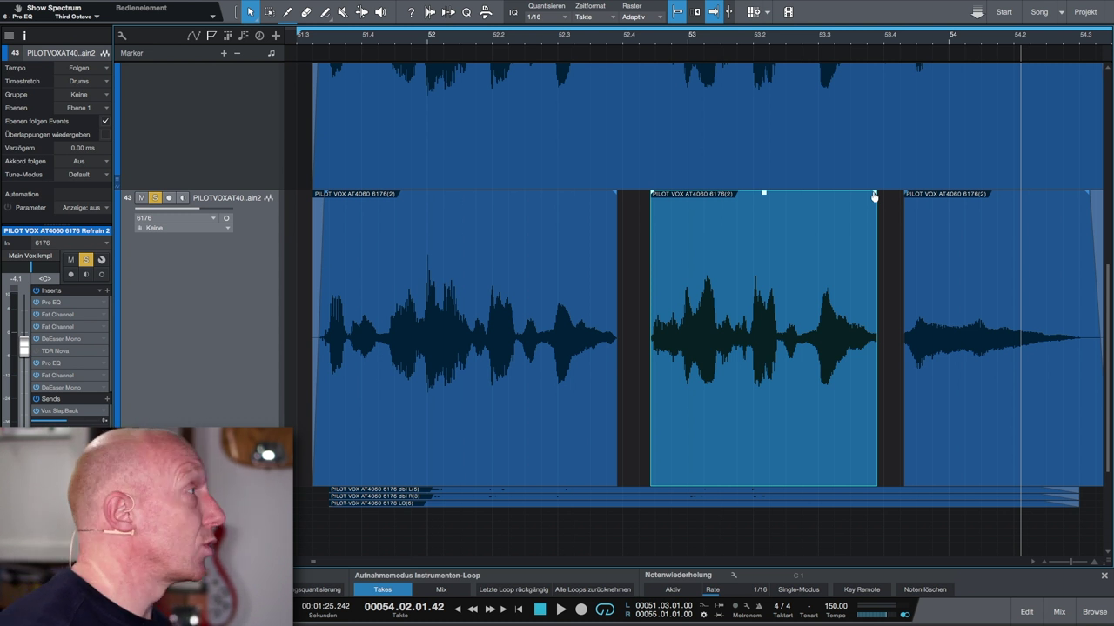
Step: Play the three separated vocal phrases from the loop start to check the cuts
key(KP_1)
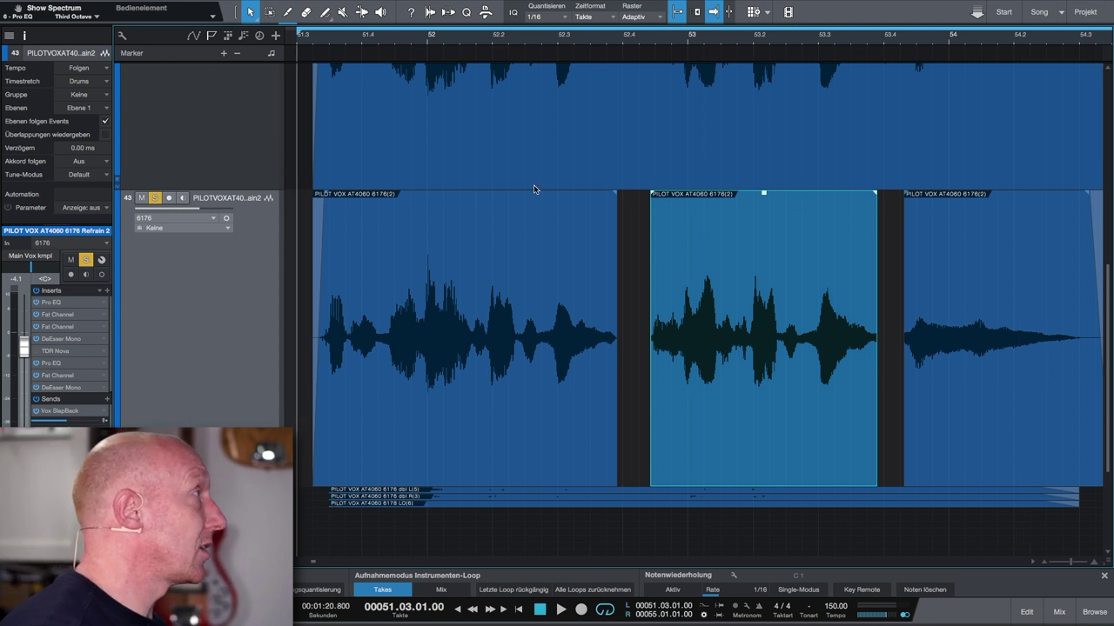
key(space)
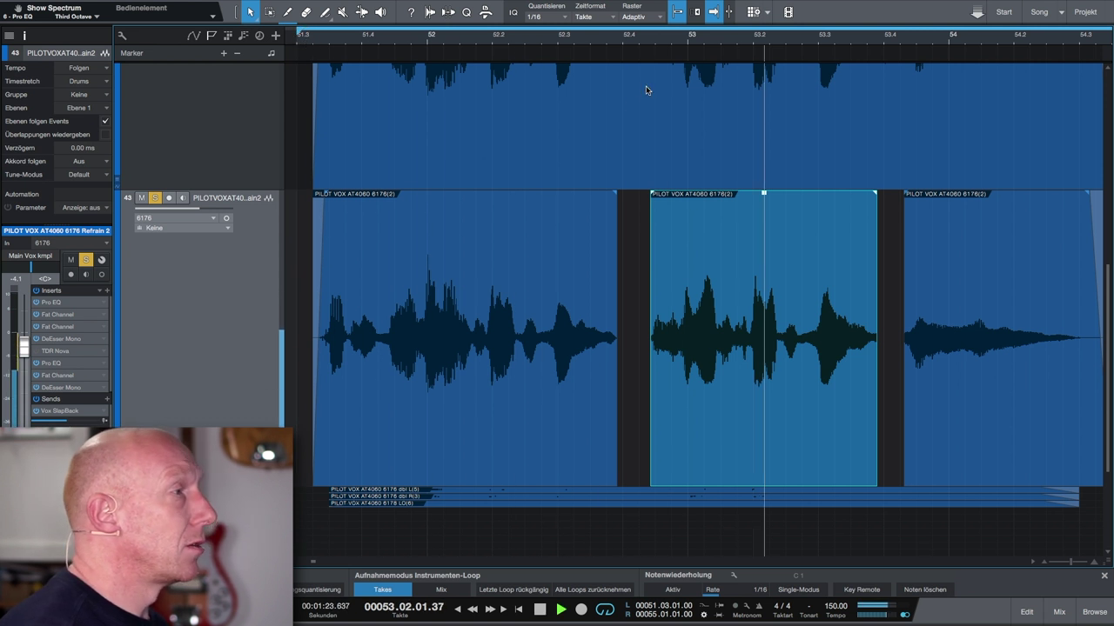
key(space)
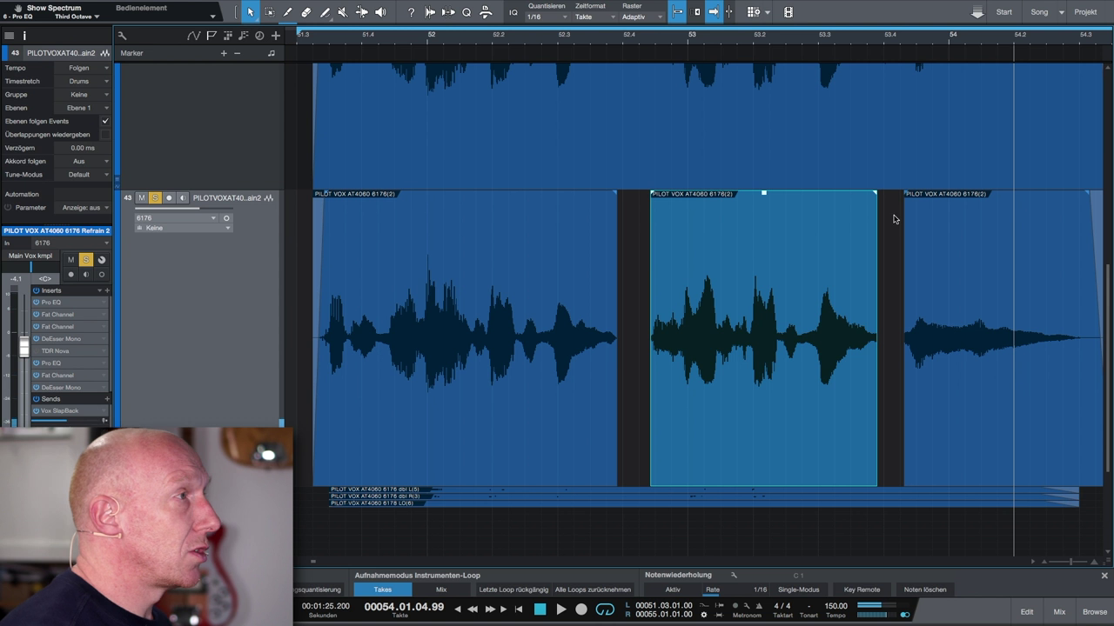
Step: Add short fades at the cut edges of the vocal phrases, including a fade-out on the middle one
drag(874, 192, 866, 192)
drag(649, 193, 652, 193)
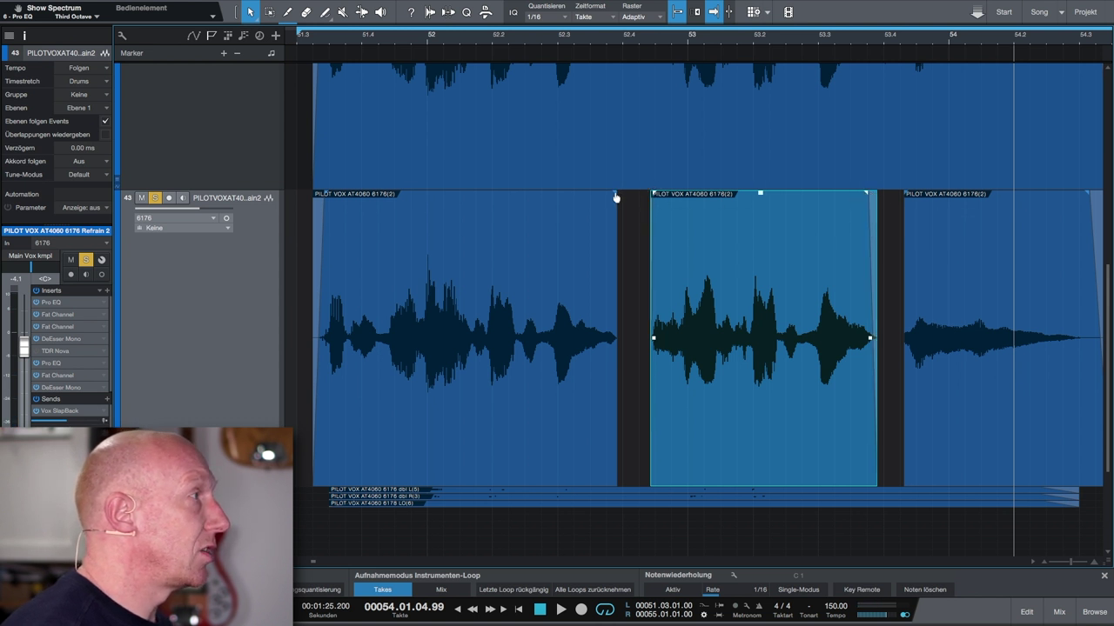
drag(902, 193, 905, 193)
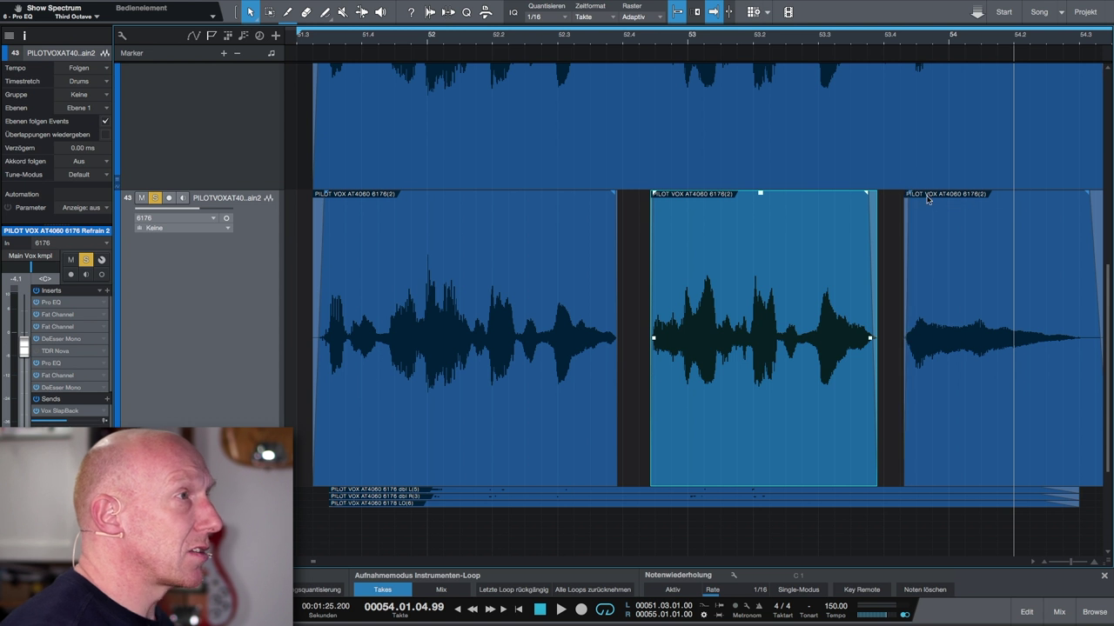
Step: Send all three vocal phrases to a new SampleOne instrument and move its window aside to uncover the arrangement
drag(291, 293, 1107, 302)
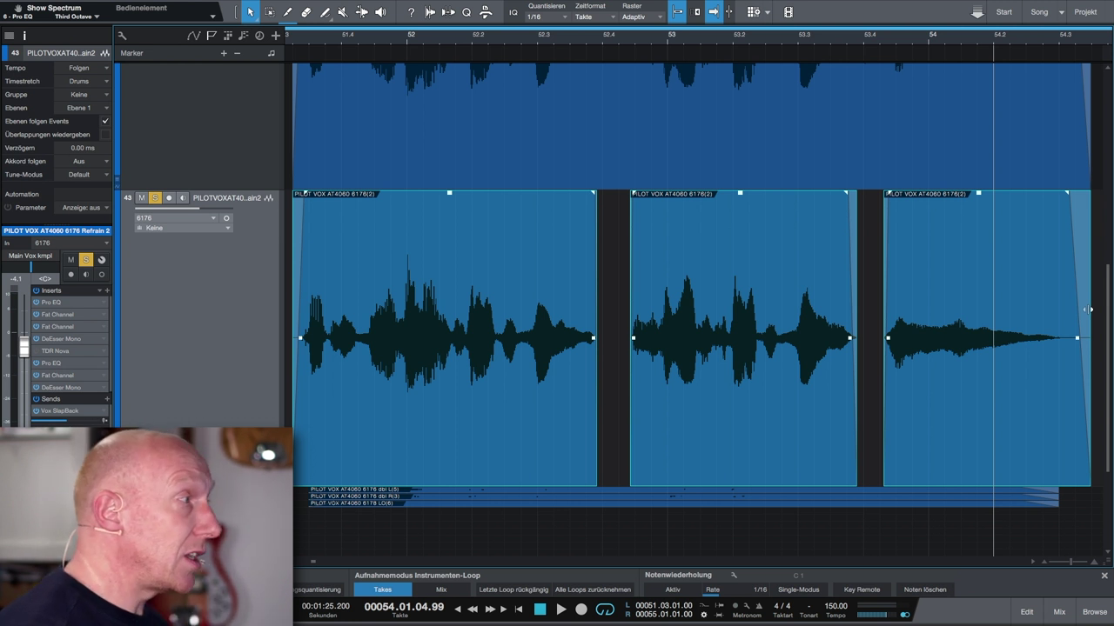
right_click(730, 250)
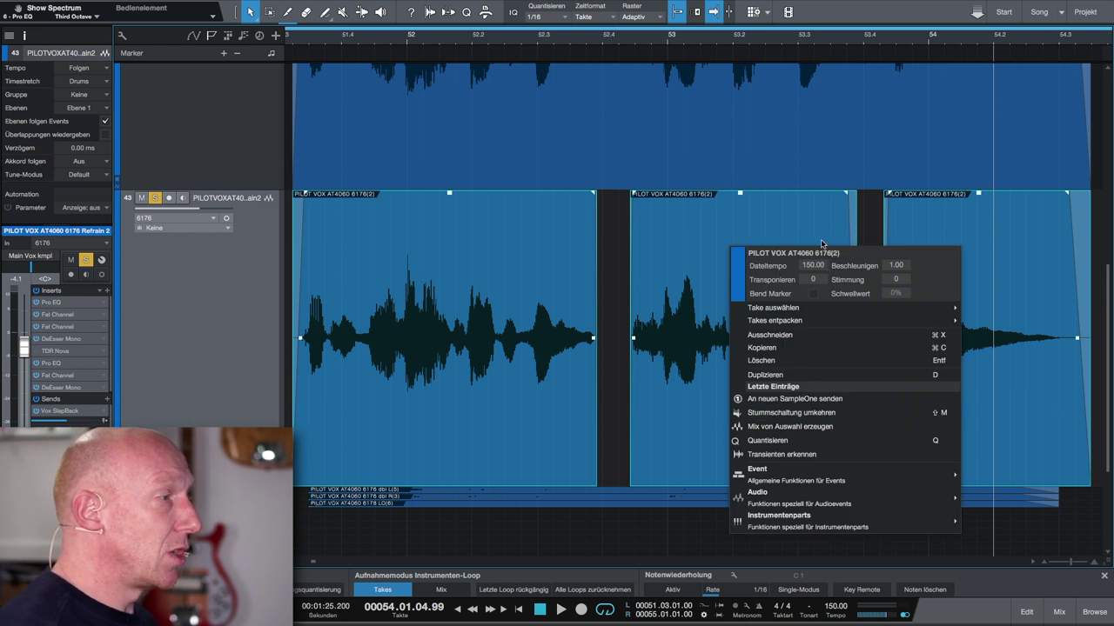
mouse_move(821, 505)
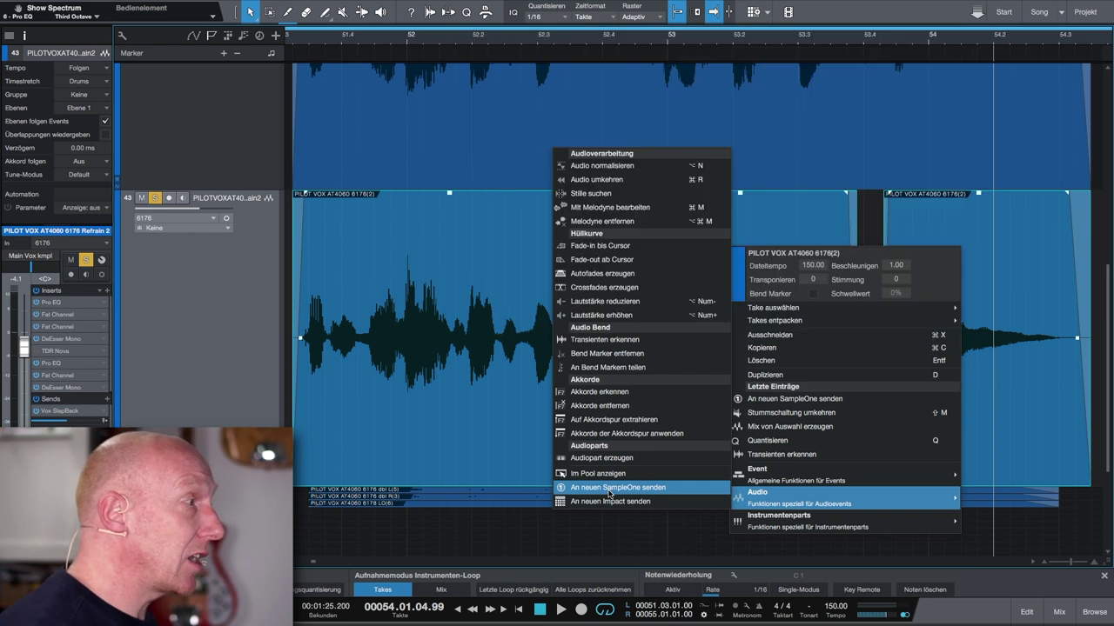
click(610, 488)
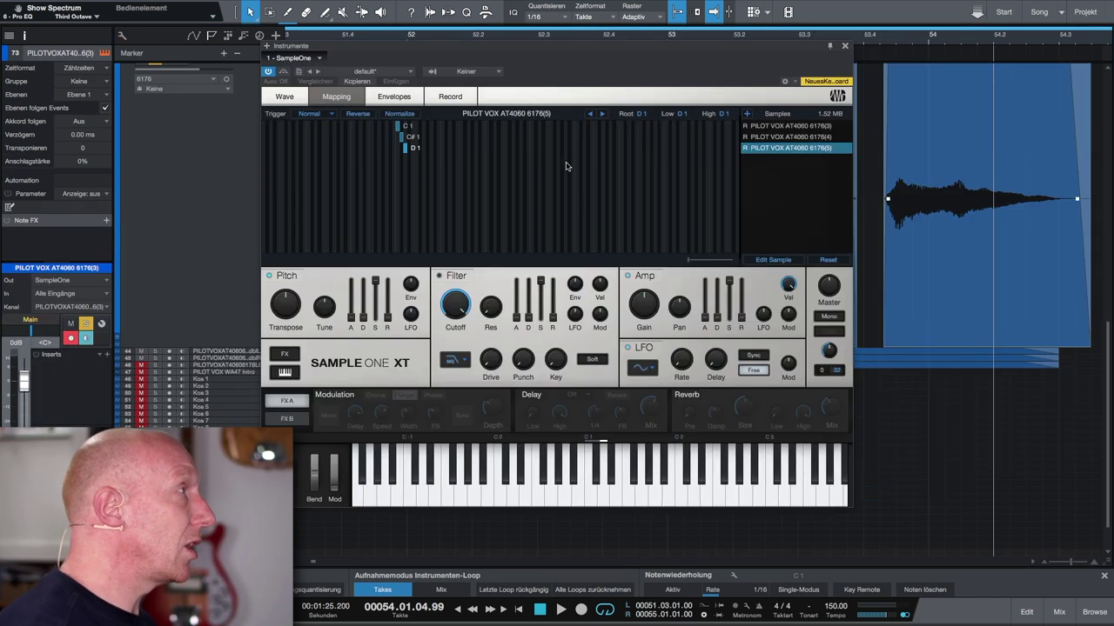
drag(482, 50, 686, 60)
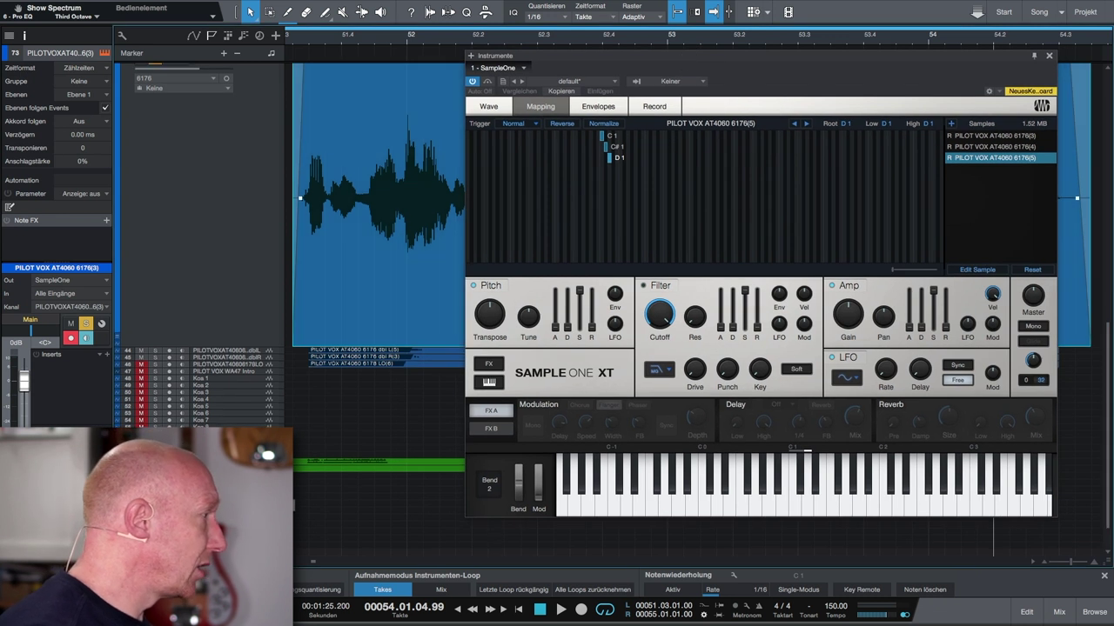
Step: Enlarge the new SampleOne track and solo it, with the duplicated vocal track unsoloed and muted
click(241, 350)
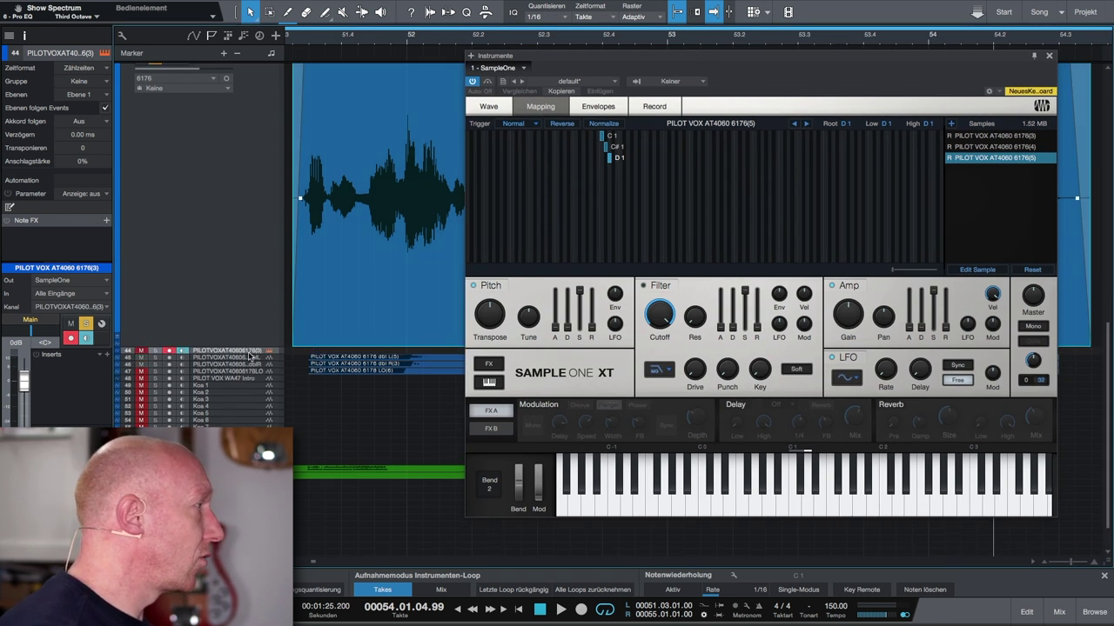
drag(240, 353, 240, 457)
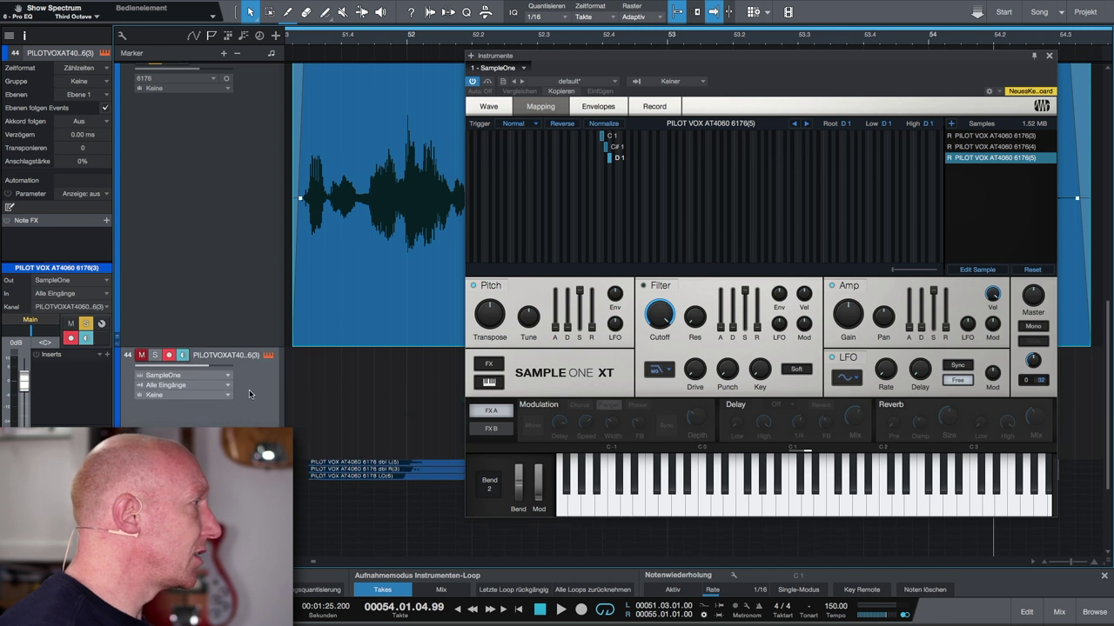
scroll(171, 143, up, 1)
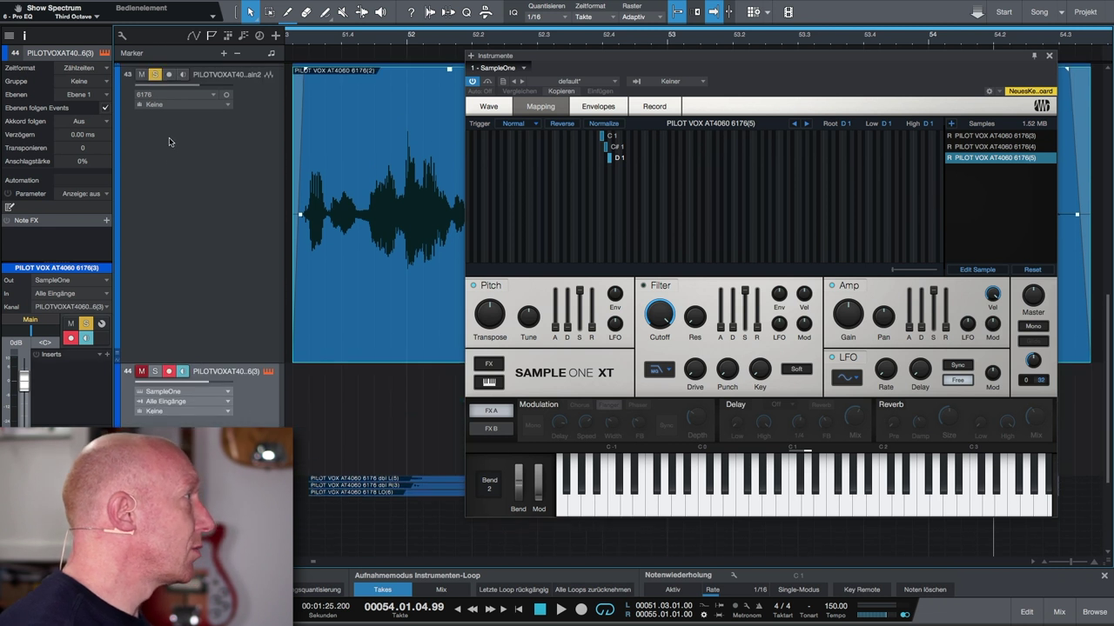
click(155, 75)
click(142, 74)
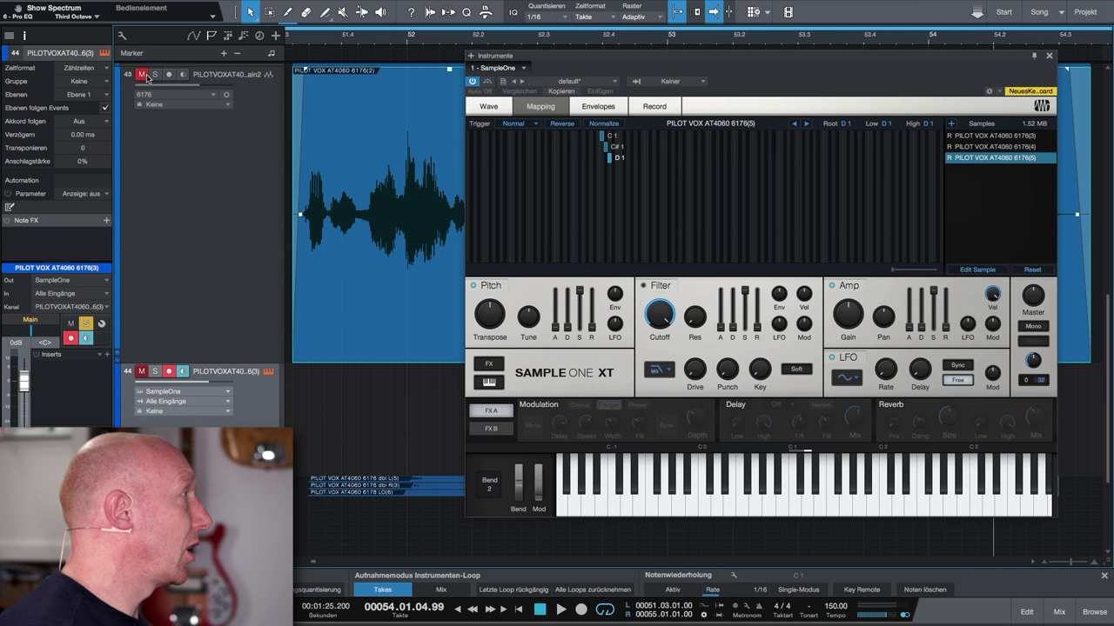
click(154, 373)
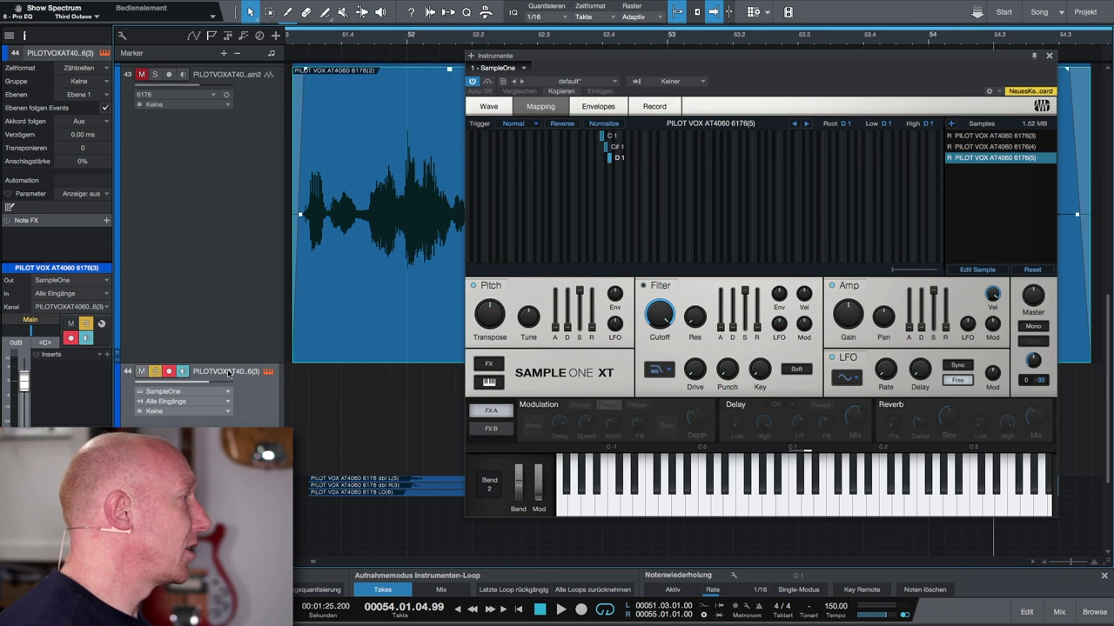
Step: Rename the SampleOne instrument track as Sampler
double_click(236, 369)
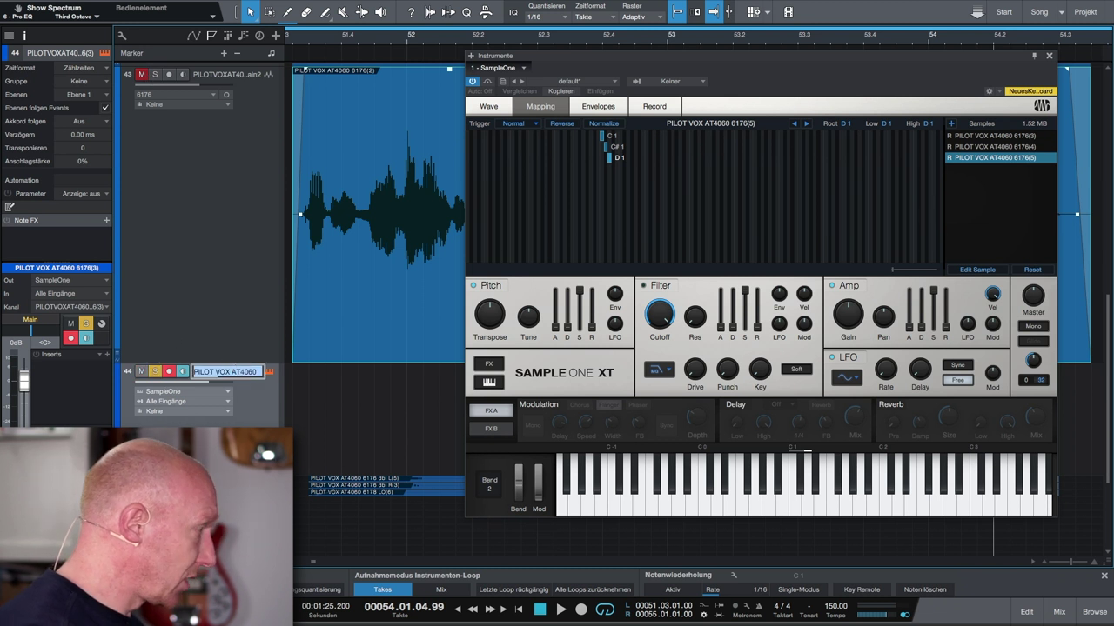
text(Sampler)
key(Return)
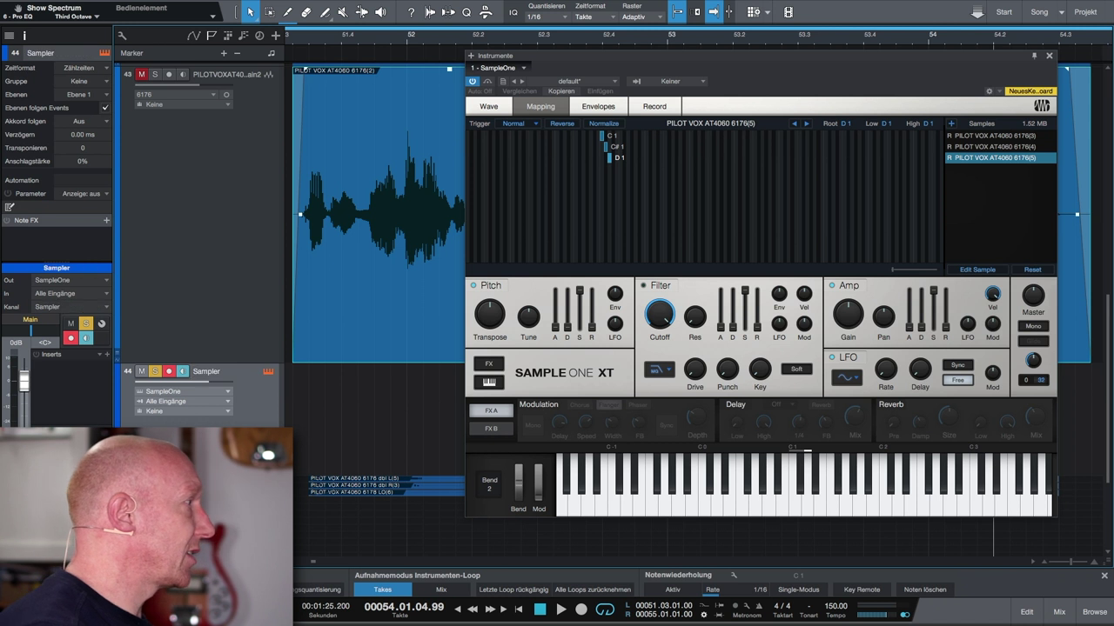
Step: Move the SampleOne window higher over the arrangement and audition a key around C1 on its keyboard
drag(801, 55, 722, 45)
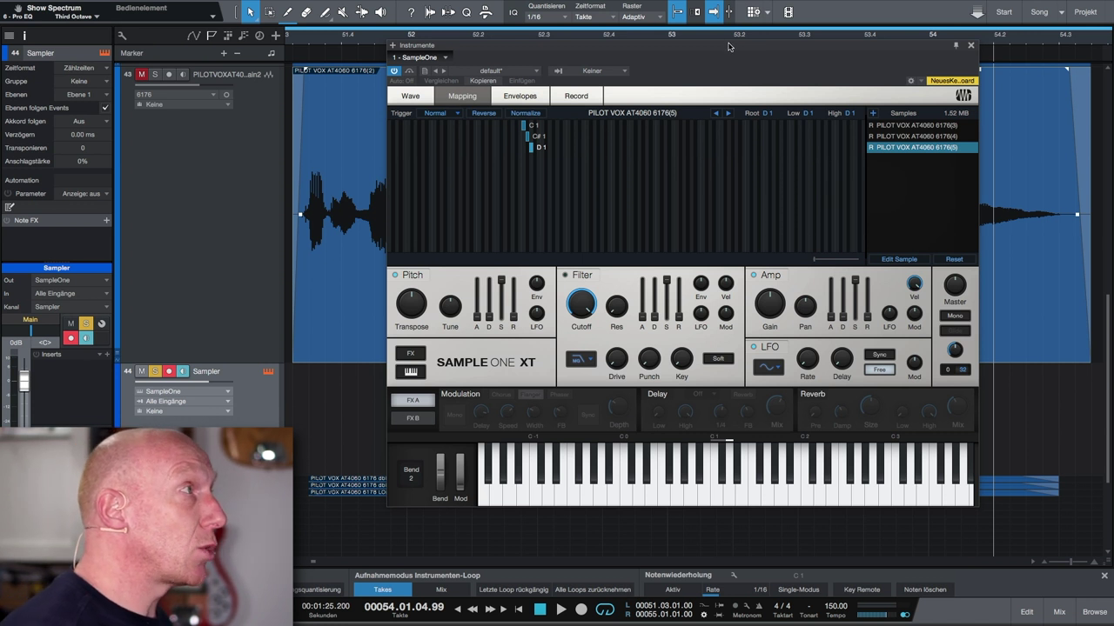
drag(730, 45, 715, 19)
click(709, 445)
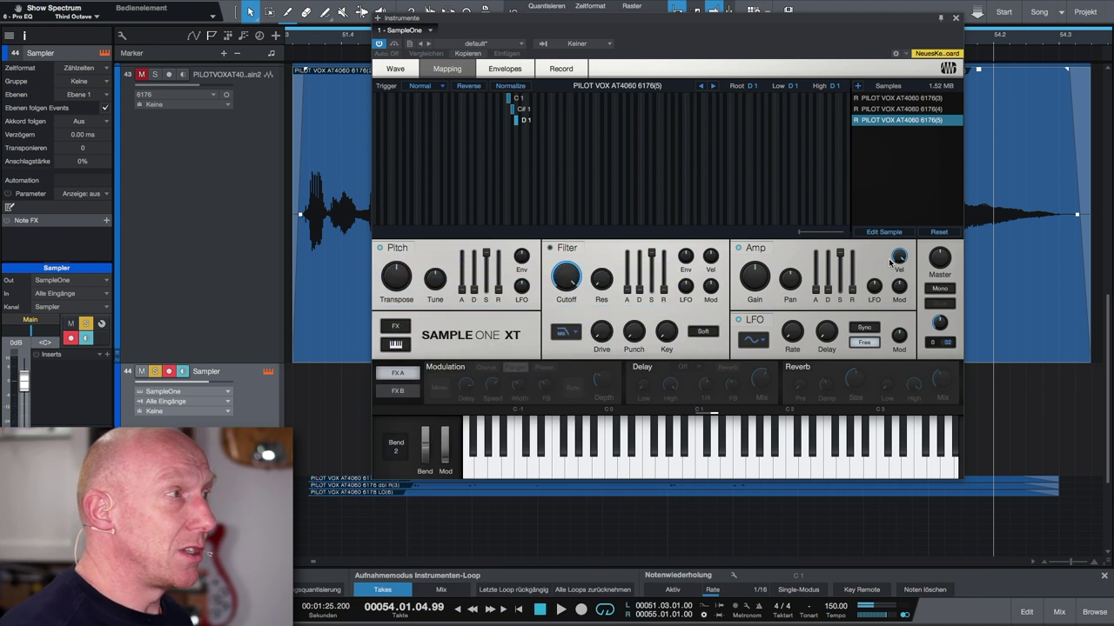
Step: Set the velocity strength in SampleOne's Amp section to 0
mouse_move(898, 258)
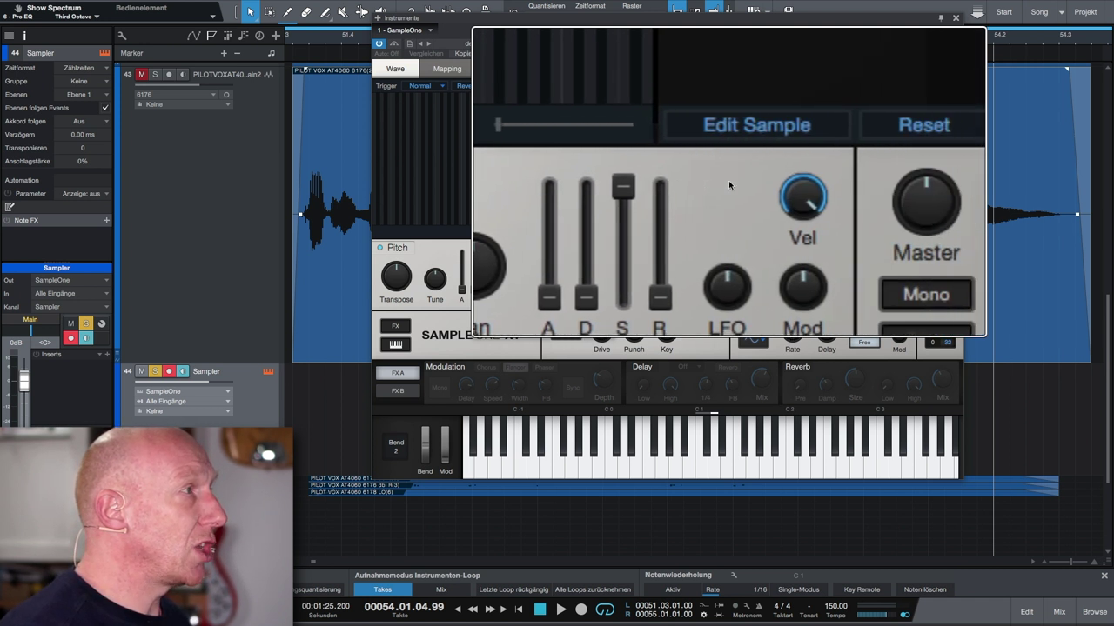
mouse_move(729, 185)
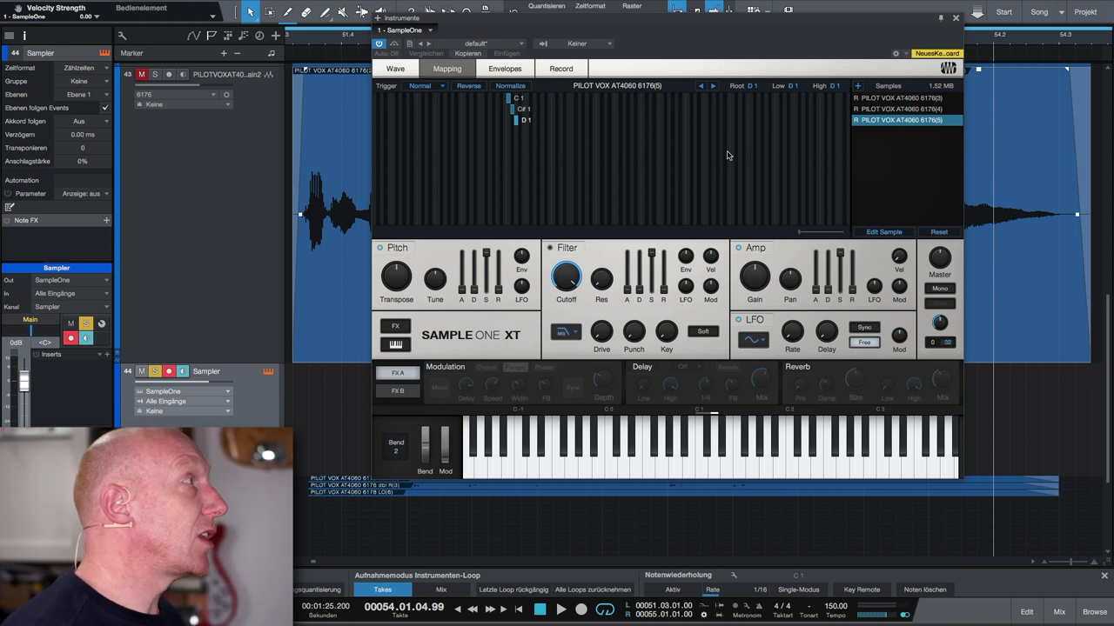
Step: Show the waveform of the C 1 sample, PILOT VOX AT4060 6176(3), and move its start point past the first vocal burst to about 9890
click(510, 97)
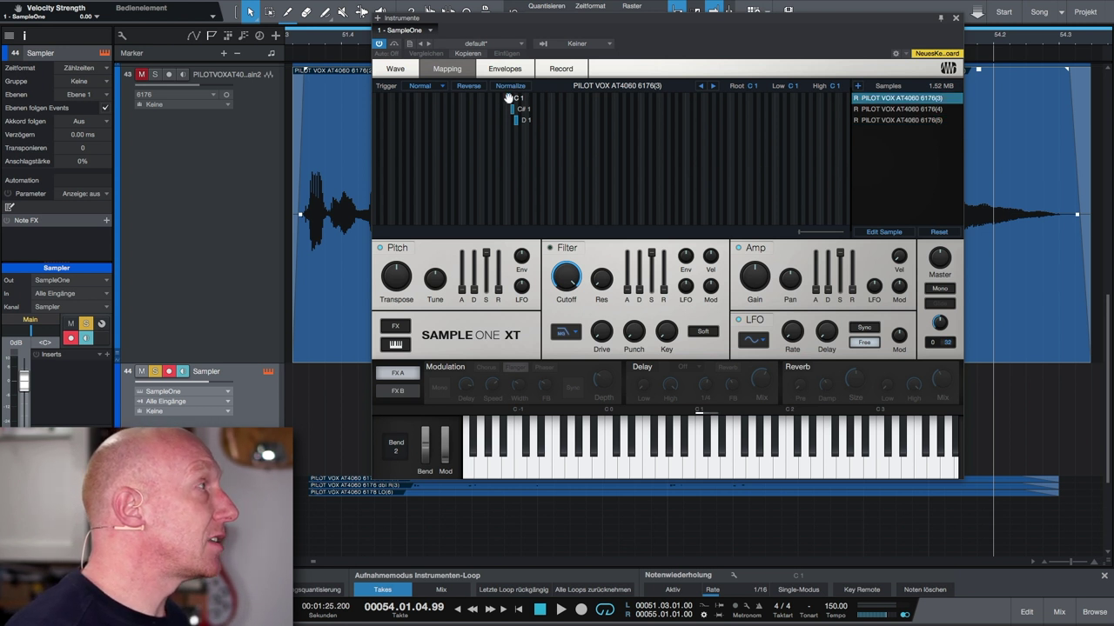
click(400, 71)
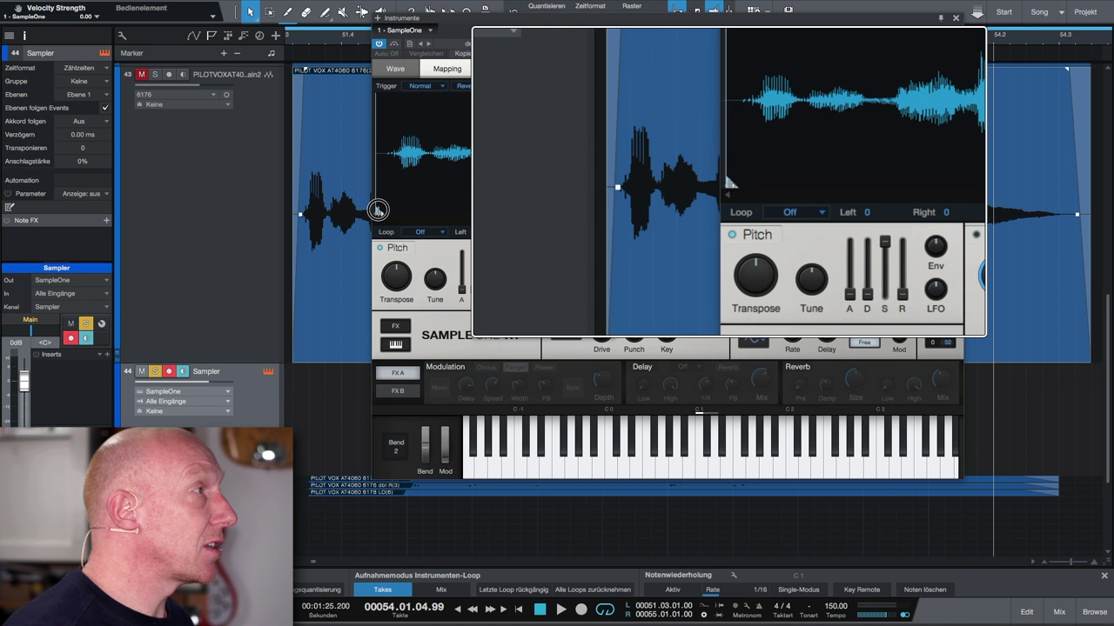
drag(375, 212, 431, 211)
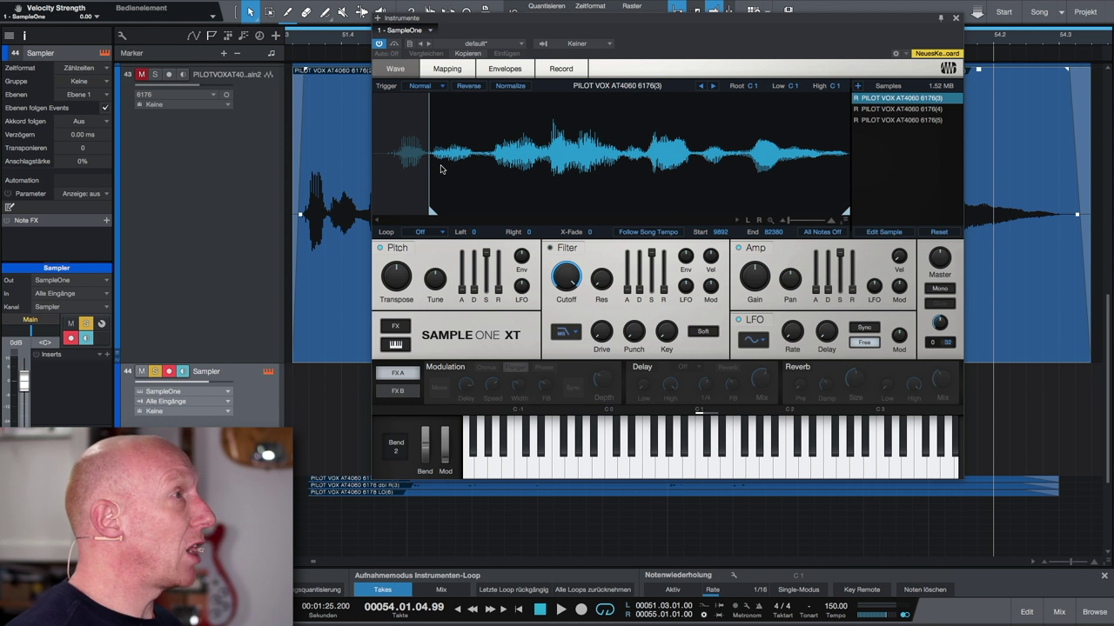
Step: Move the start point of sample PILOT VOX AT4060 6176(4) to about 8800 and that of 6176(5) to about 3030
click(906, 109)
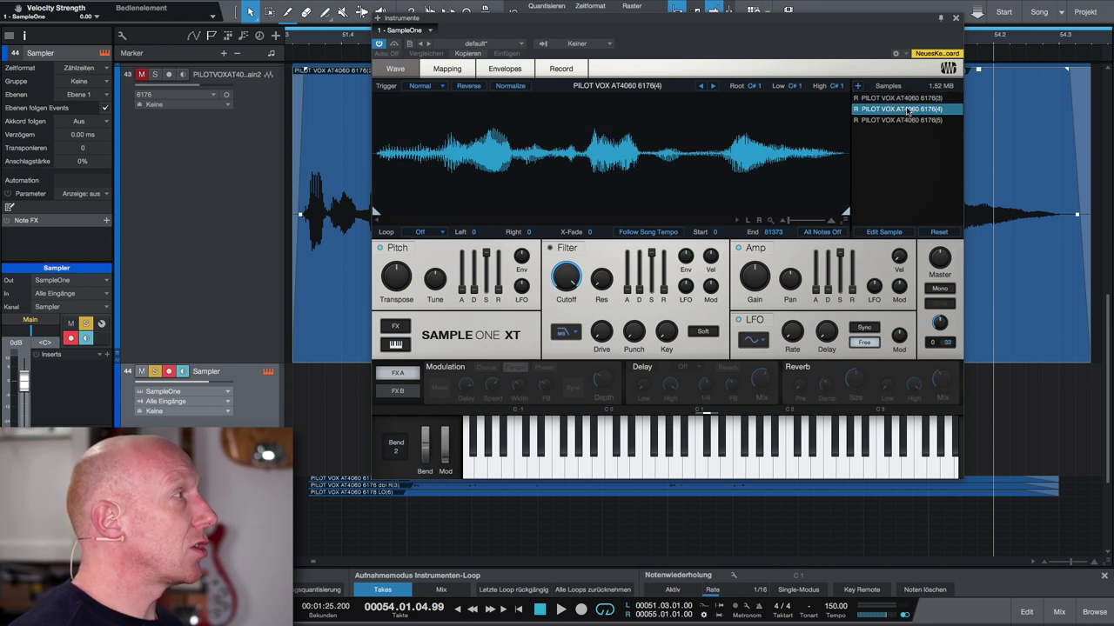
click(381, 145)
drag(374, 212, 443, 211)
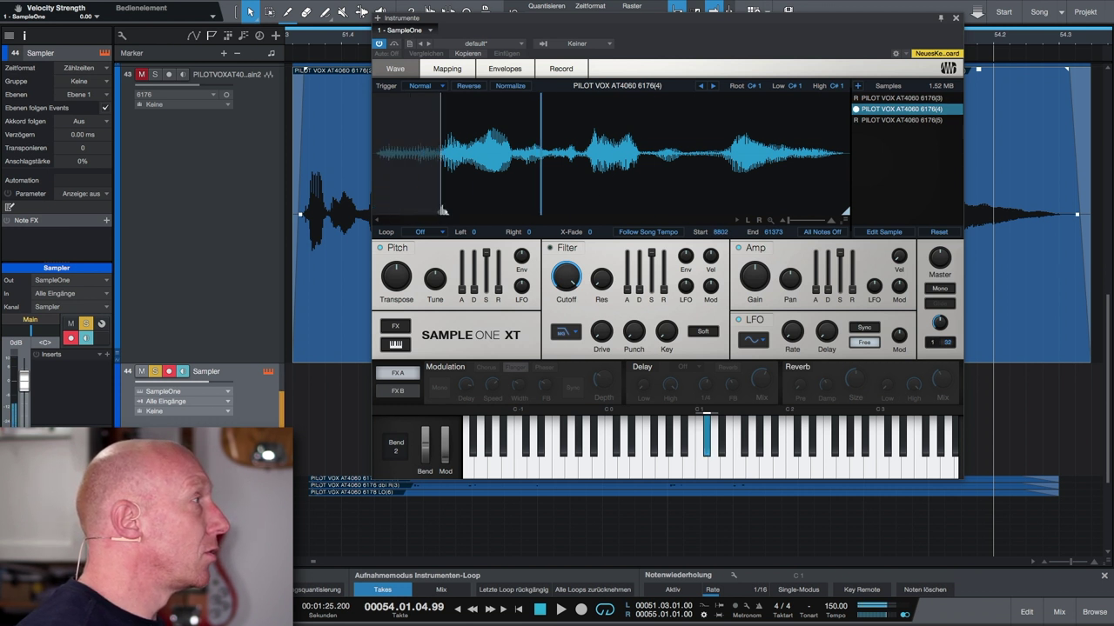
click(907, 121)
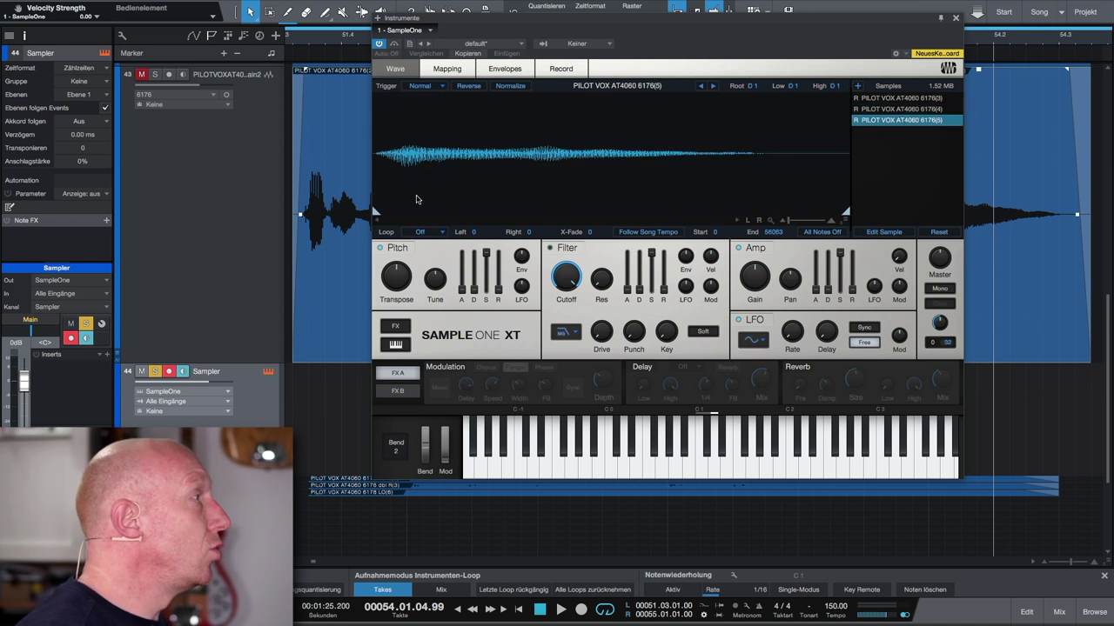
drag(376, 212, 409, 212)
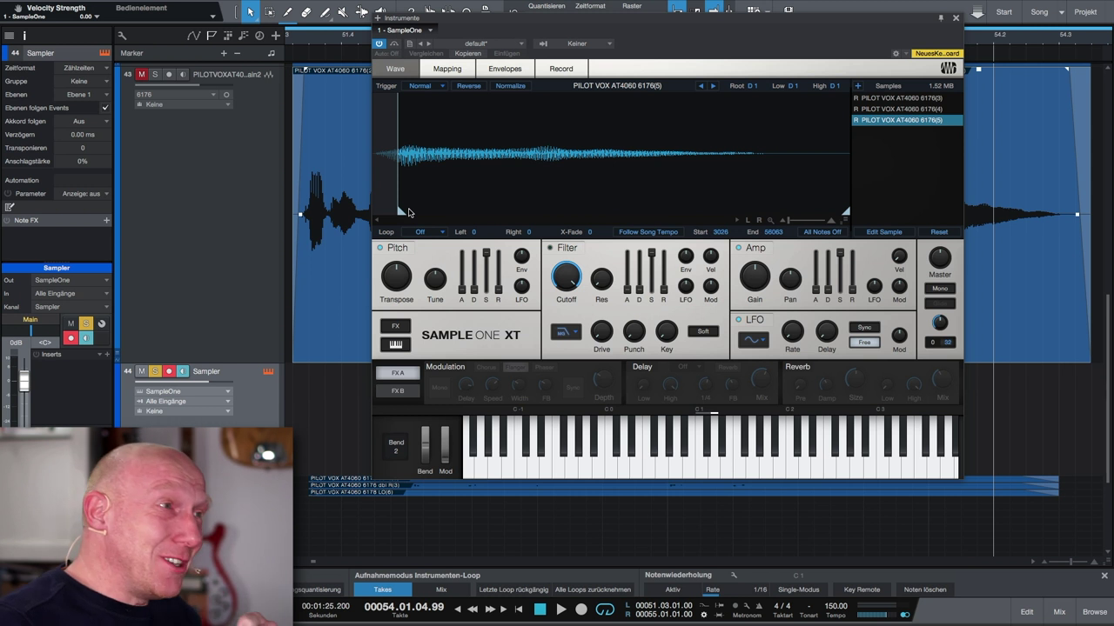
Step: Extend the key mapping of sample PILOT VOX AT4060 6176(5) by setting its High key to D 2
click(447, 68)
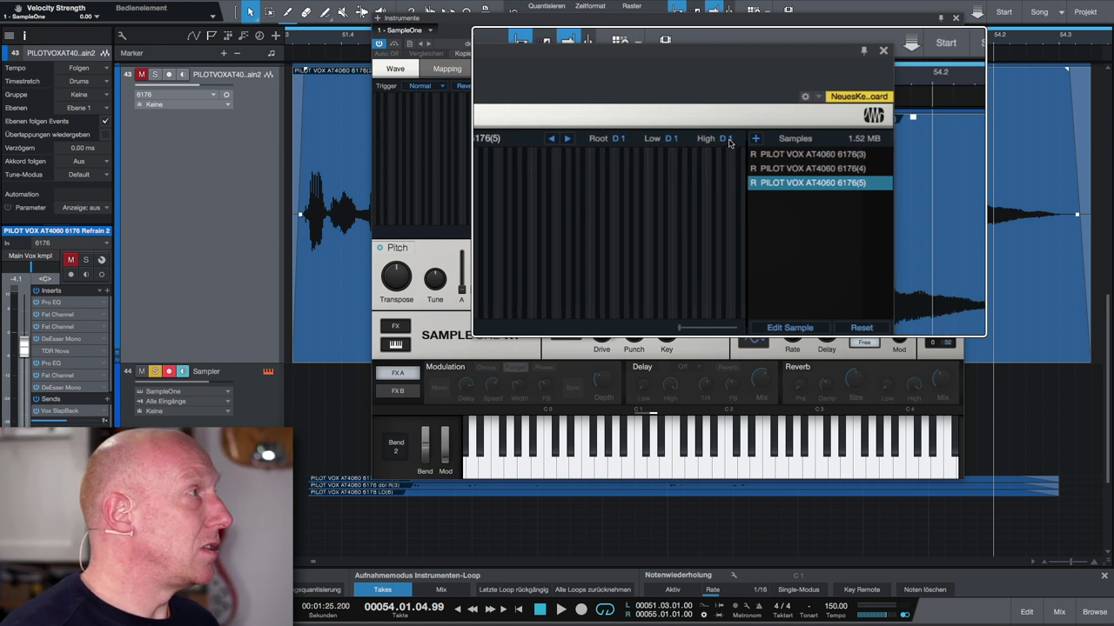
click(737, 138)
text(D2)
key(Return)
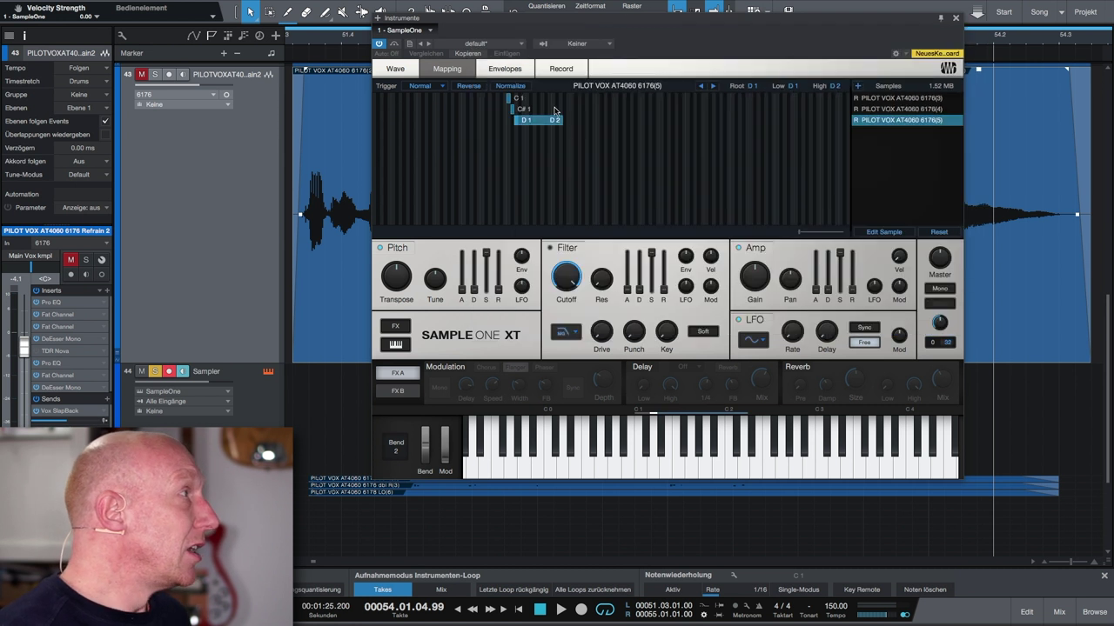